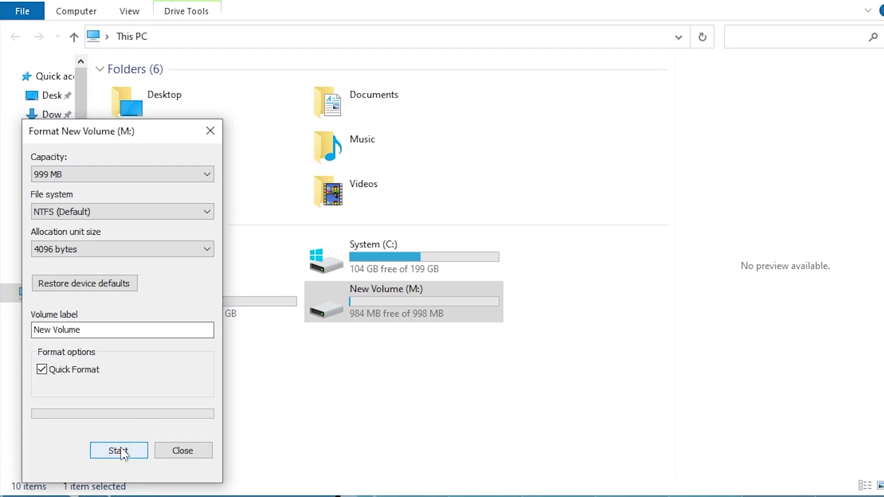
Open drive F: from This PC and bring up the Win+X system tools menu
{"action": "left_click", "coordinate": [121, 449]}
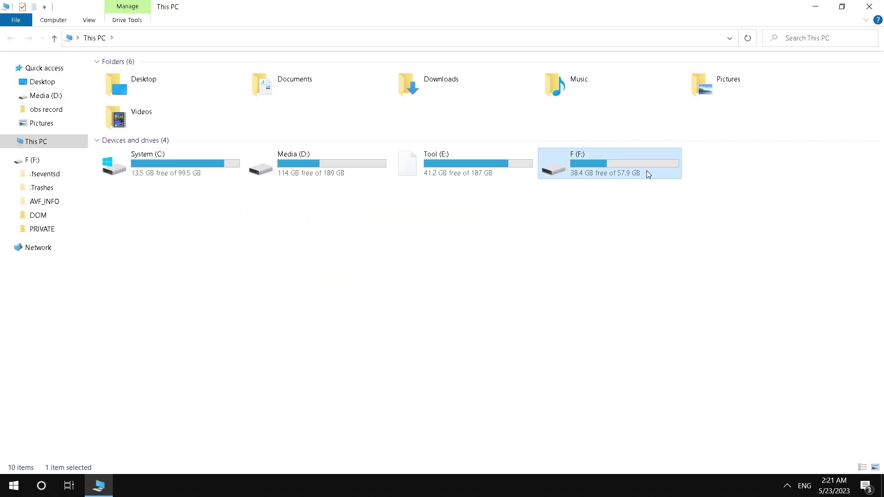
{"action": "double_click", "coordinate": [640, 168]}
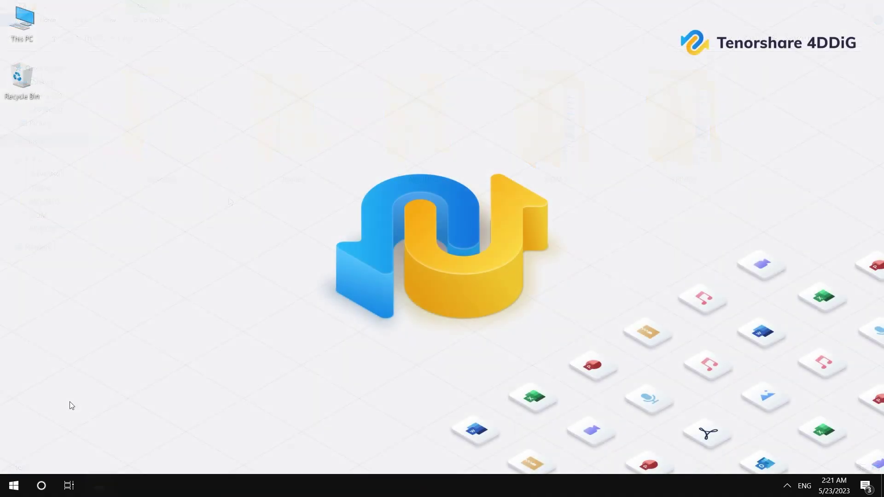
{"action": "right_click", "coordinate": [14, 485]}
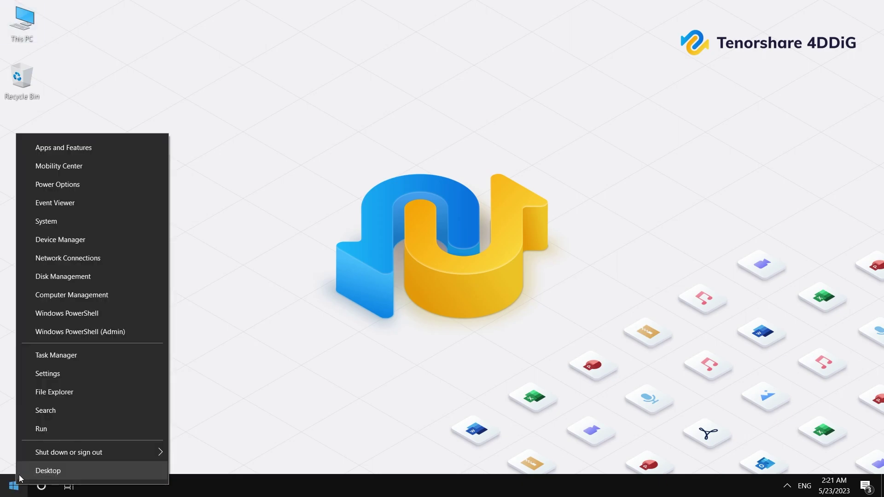
Start formatting F: from Computer Management's Disk Management, reaching the data-erase warning
{"action": "left_click", "coordinate": [68, 294]}
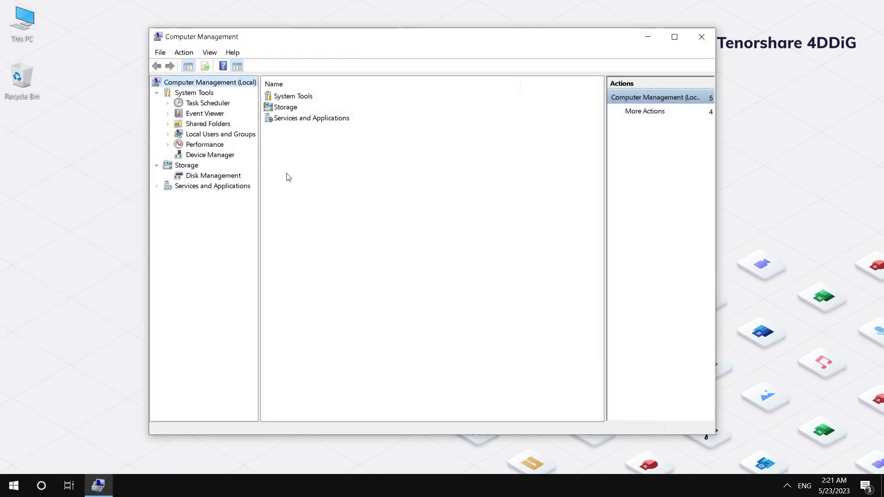
{"action": "left_click", "coordinate": [234, 178]}
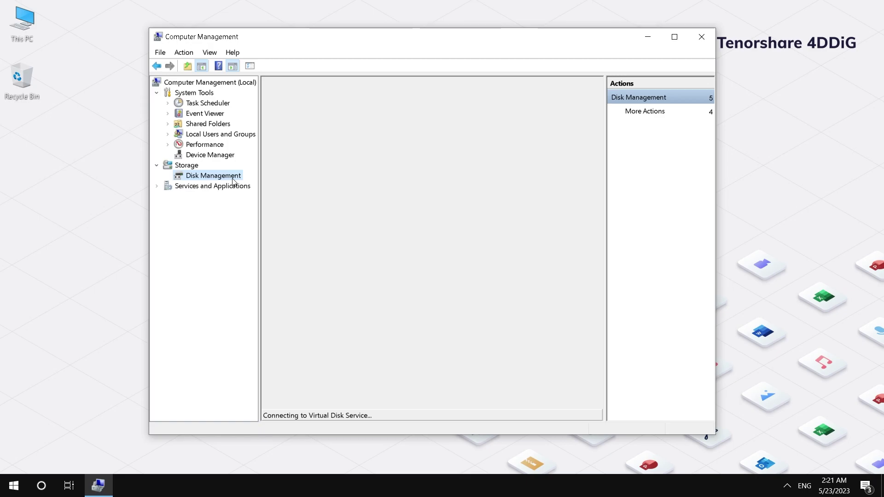
{"action": "left_click", "coordinate": [283, 115]}
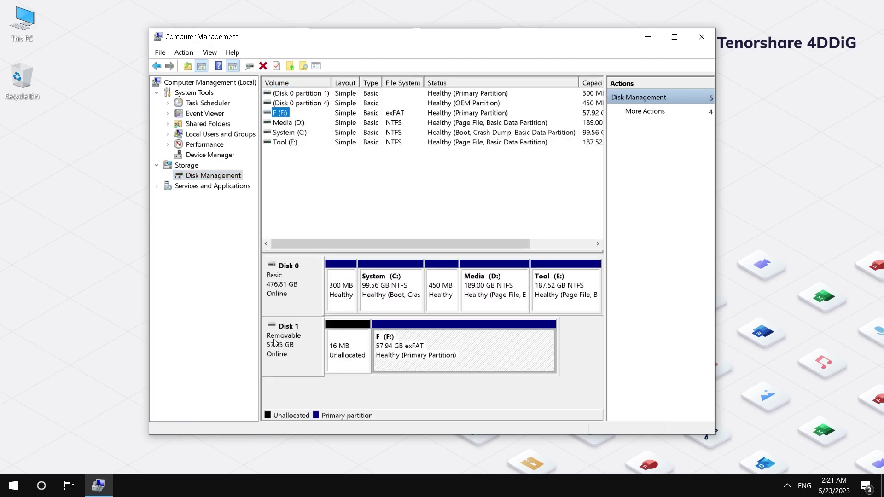
{"action": "right_click", "coordinate": [286, 115]}
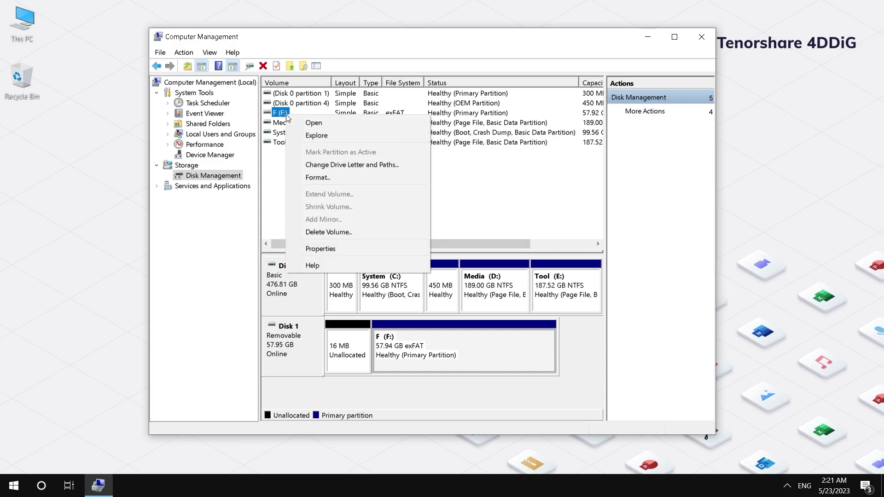
{"action": "left_click", "coordinate": [333, 178]}
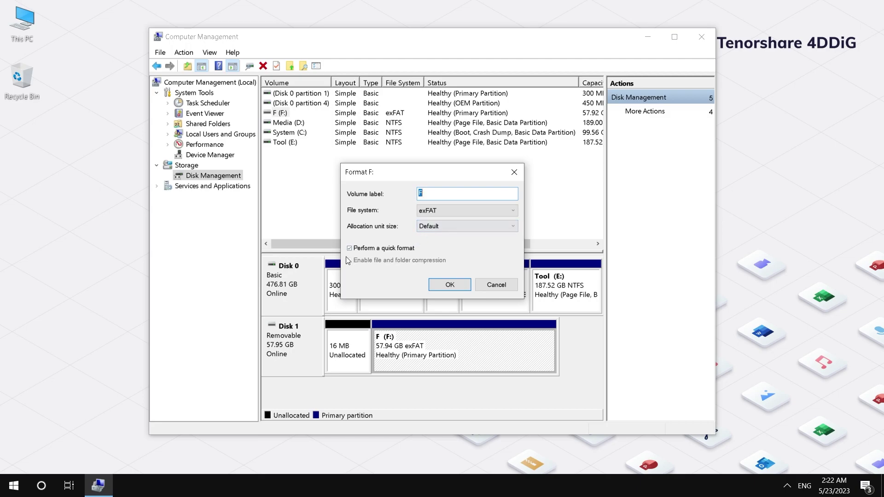
{"action": "left_click", "coordinate": [442, 282]}
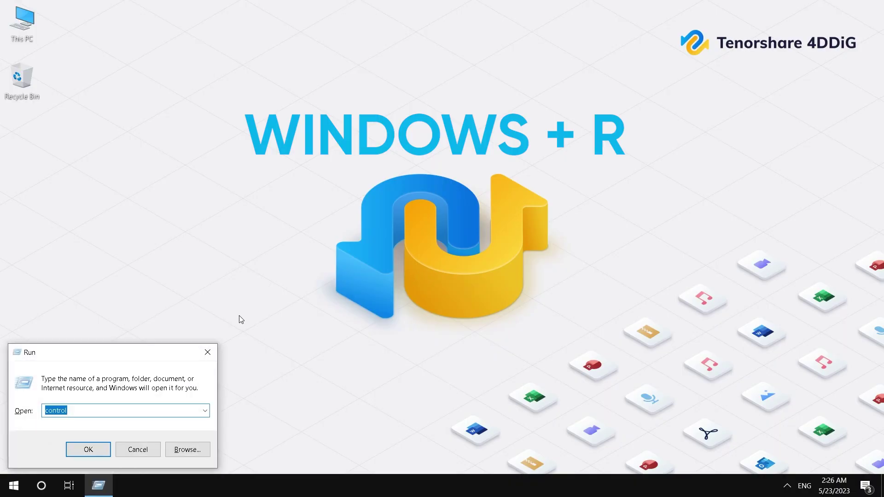
{"action": "type", "text": "disk"}
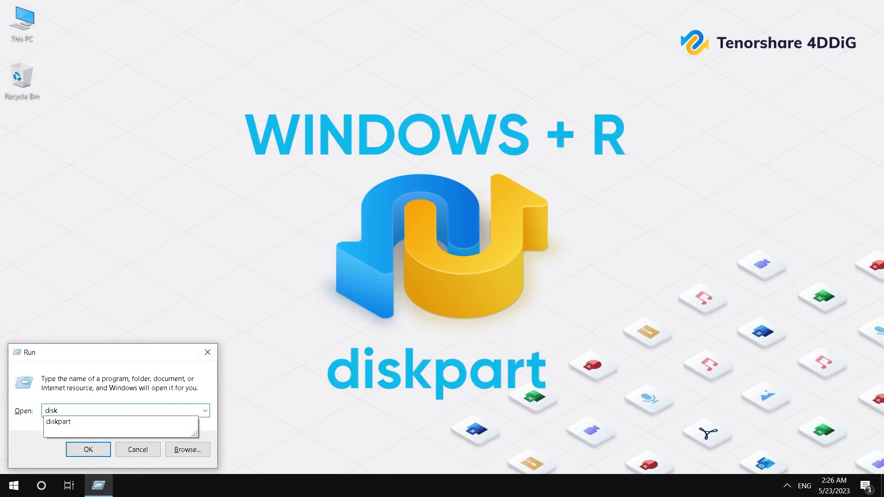
{"action": "type", "text": "t"}
Launch 'diskpart' from the Run box to open the DiskPart console
{"action": "key", "text": "Return"}
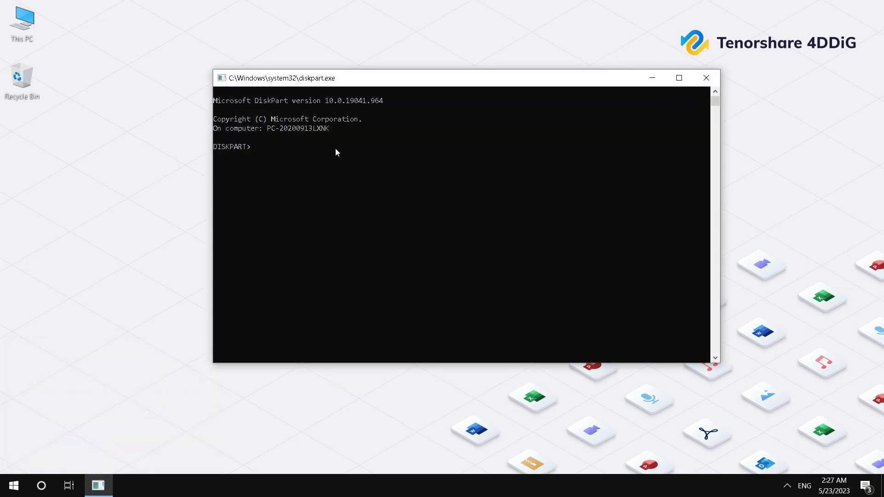
{"action": "type", "text": "list disk"}
Select disk 1 and volume 3 in DiskPart, then run 'format fs=ntfs quick'
{"action": "key", "text": "Return"}
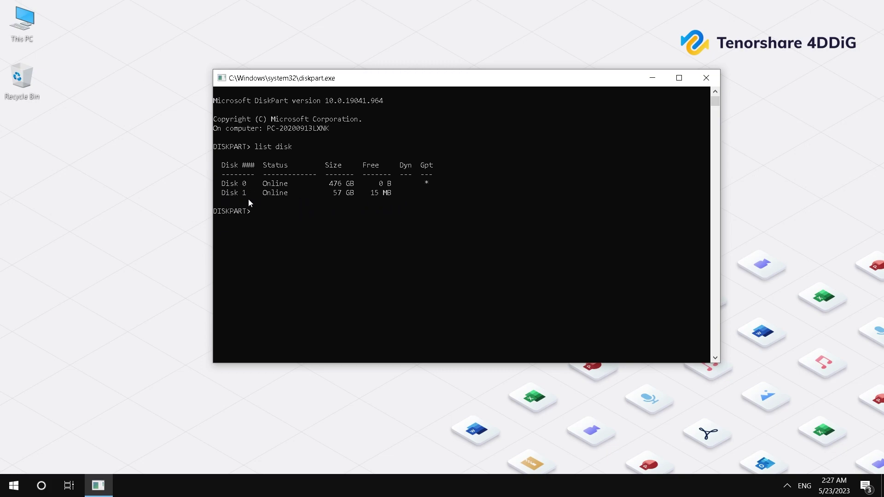
{"action": "type", "text": "select disk"}
{"action": "type", "text": " 1"}
{"action": "key", "text": "Return"}
{"action": "type", "text": "lis"}
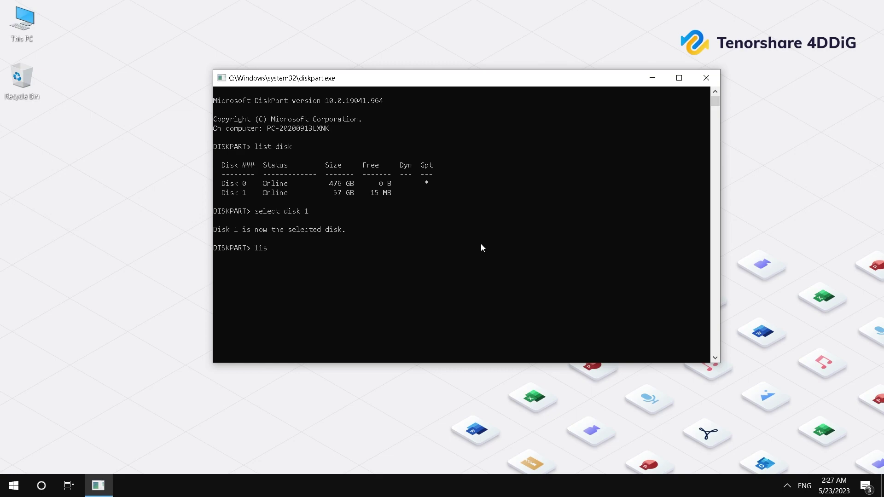
{"action": "type", "text": "t volume"}
{"action": "key", "text": "Return"}
{"action": "type", "text": "sel"}
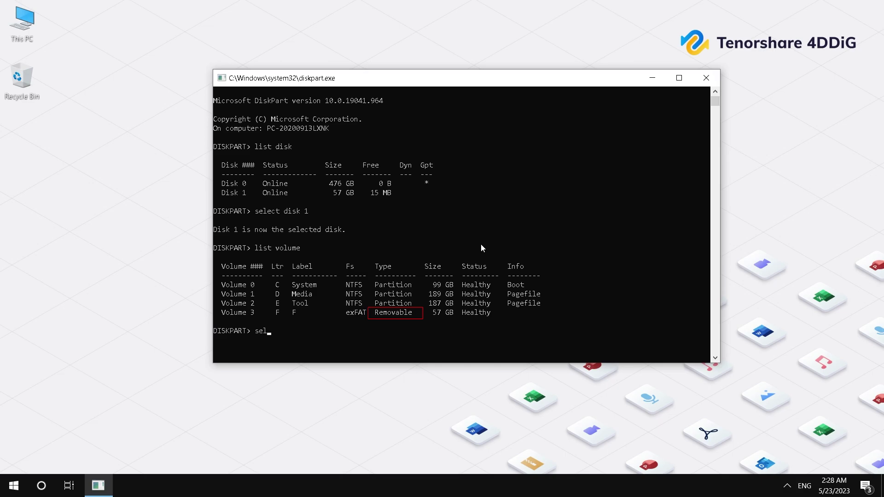
{"action": "type", "text": "ect v"}
{"action": "type", "text": "olume 3"}
{"action": "key", "text": "Return"}
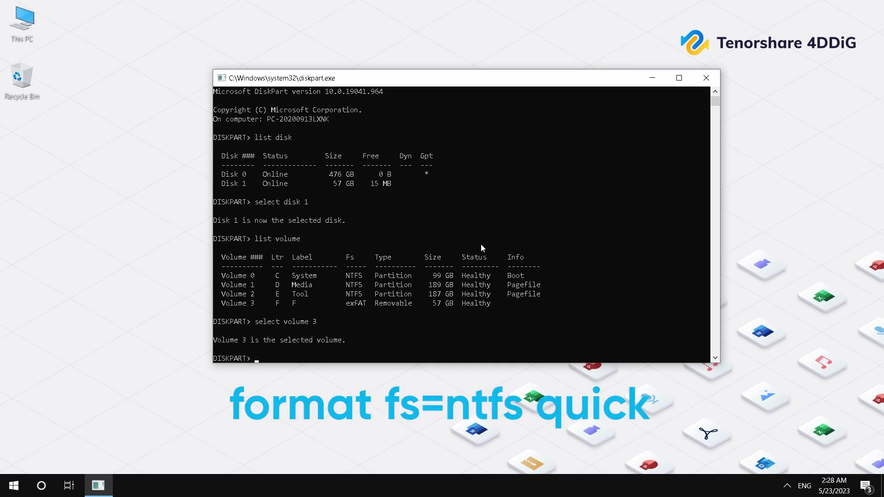
{"action": "type", "text": "format fs=n"}
{"action": "type", "text": "tfs quick"}
{"action": "key", "text": "Return"}
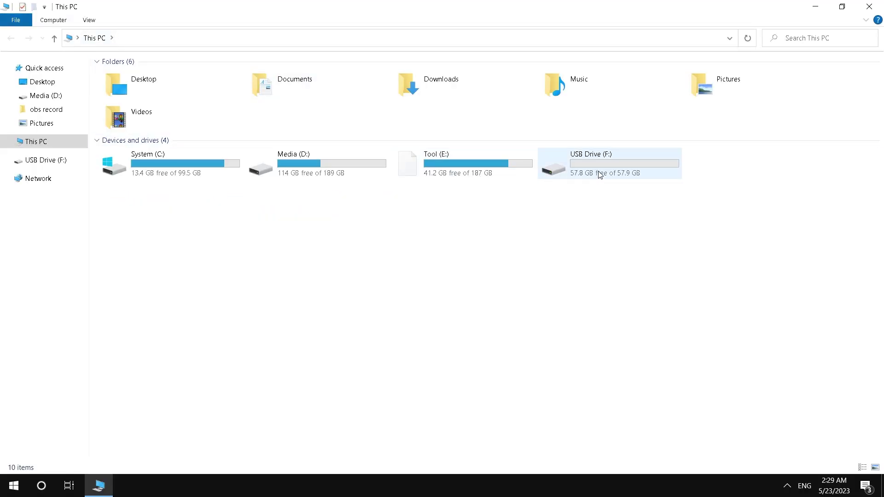
Scan USB Drive (F:) for errors from Properties > Tools and close the no-errors result
{"action": "right_click", "coordinate": [598, 170]}
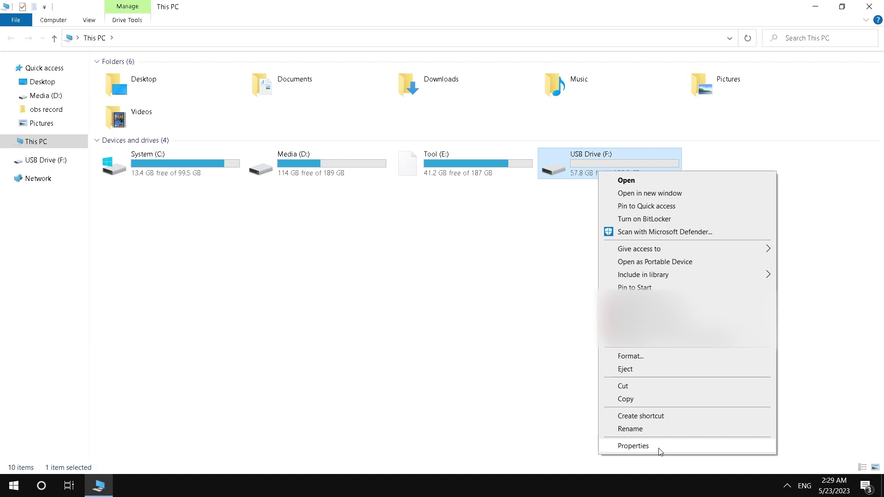
{"action": "left_click", "coordinate": [657, 446]}
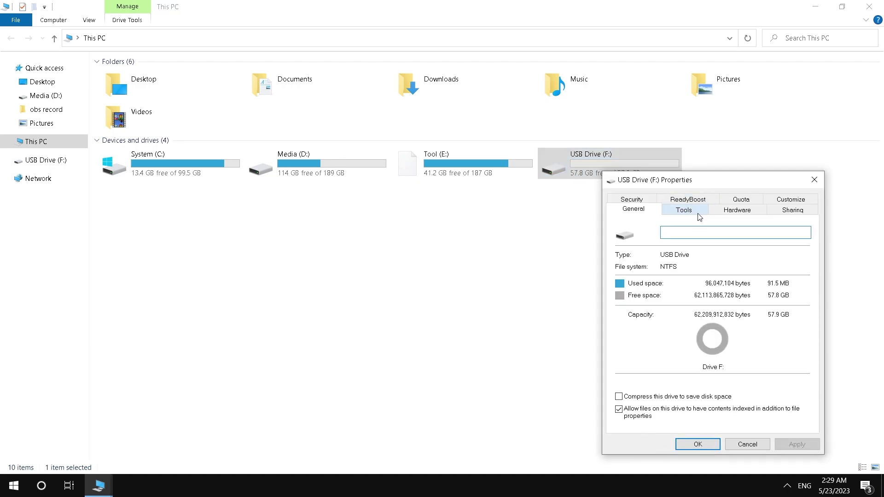
{"action": "left_click", "coordinate": [697, 216]}
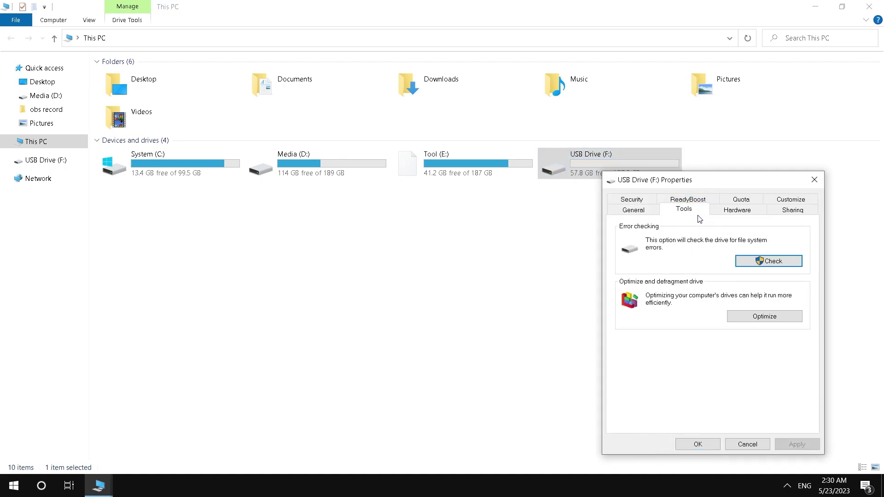
{"action": "left_click", "coordinate": [759, 260]}
{"action": "left_click", "coordinate": [419, 250]}
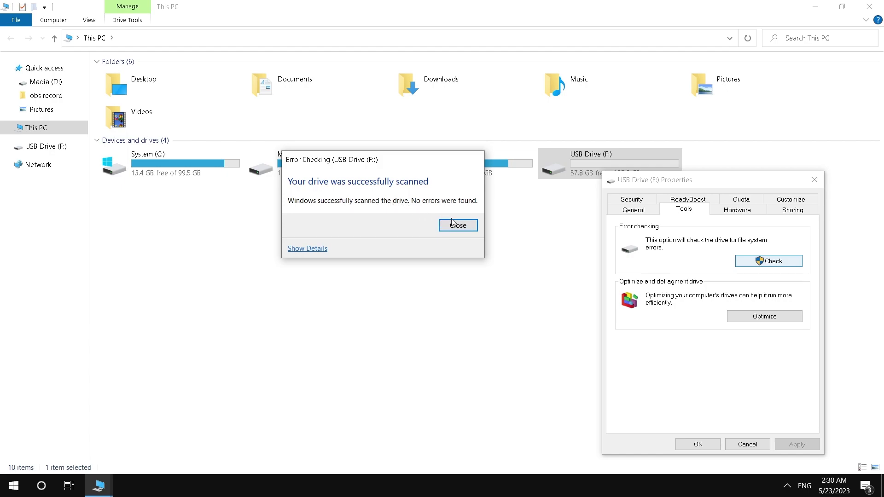
{"action": "left_click", "coordinate": [458, 226]}
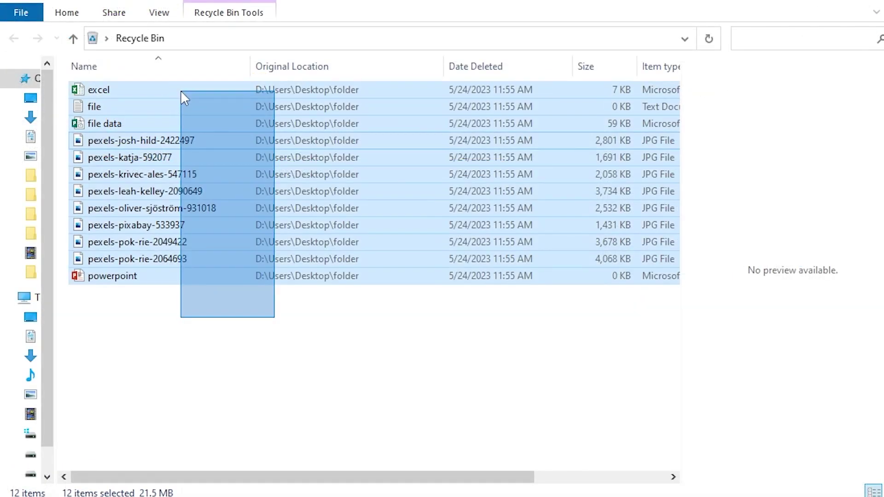
Restore all Recycle Bin items, then select drives C:, D:, E: and M: in This PC
{"action": "right_click", "coordinate": [163, 156]}
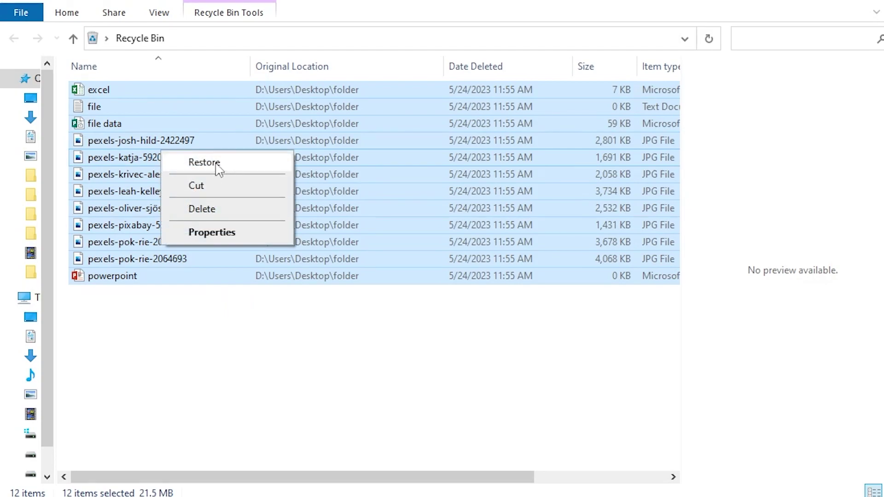
{"action": "left_click", "coordinate": [215, 166]}
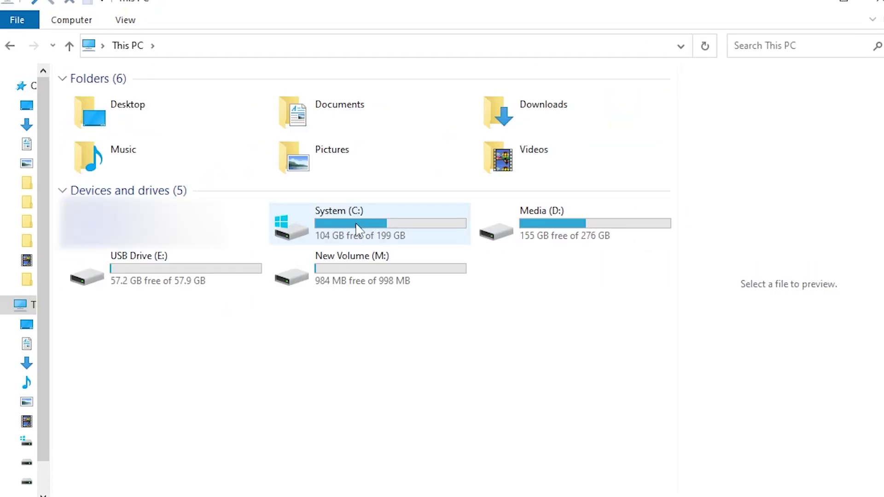
{"action": "left_click", "coordinate": [359, 222]}
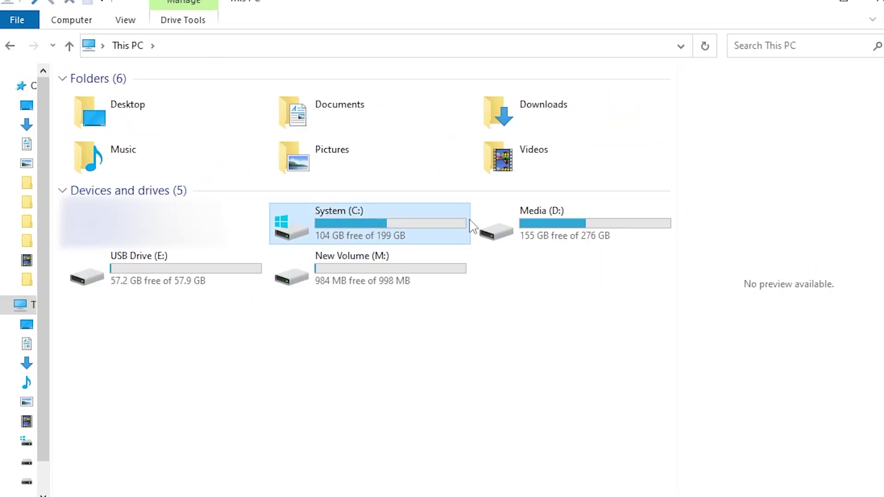
{"action": "left_click", "coordinate": [608, 232]}
{"action": "left_click", "coordinate": [215, 289]}
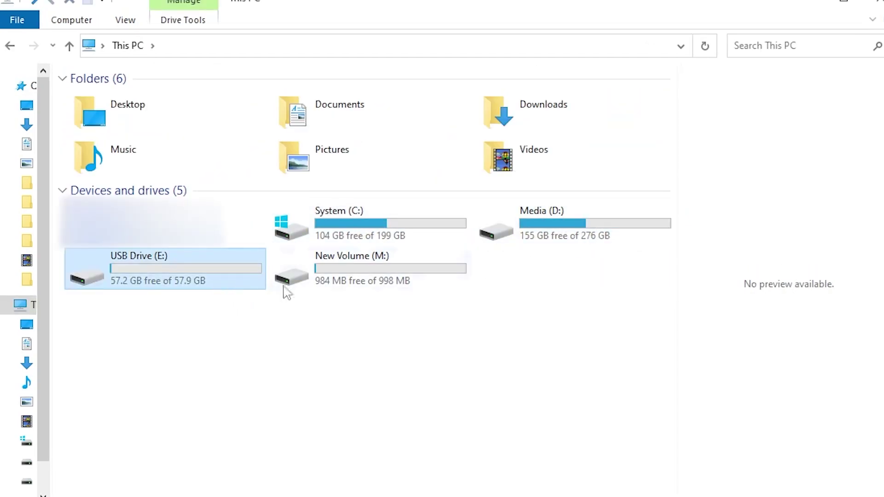
{"action": "left_click", "coordinate": [351, 294]}
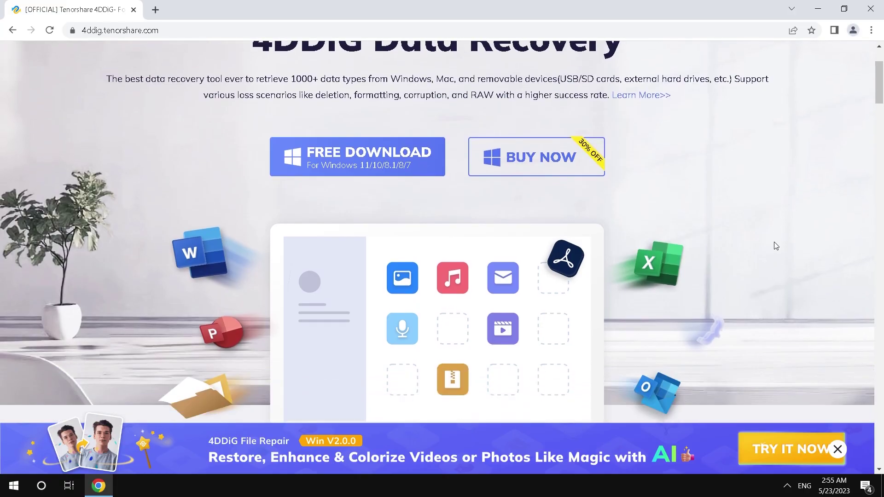
{"action": "scroll", "coordinate": [774, 245], "scroll_direction": "down", "scroll_amount": 1}
{"action": "scroll", "coordinate": [774, 245], "scroll_direction": "down", "scroll_amount": 3}
{"action": "scroll", "coordinate": [775, 245], "scroll_direction": "down", "scroll_amount": 2}
{"action": "scroll", "coordinate": [775, 245], "scroll_direction": "down", "scroll_amount": 1}
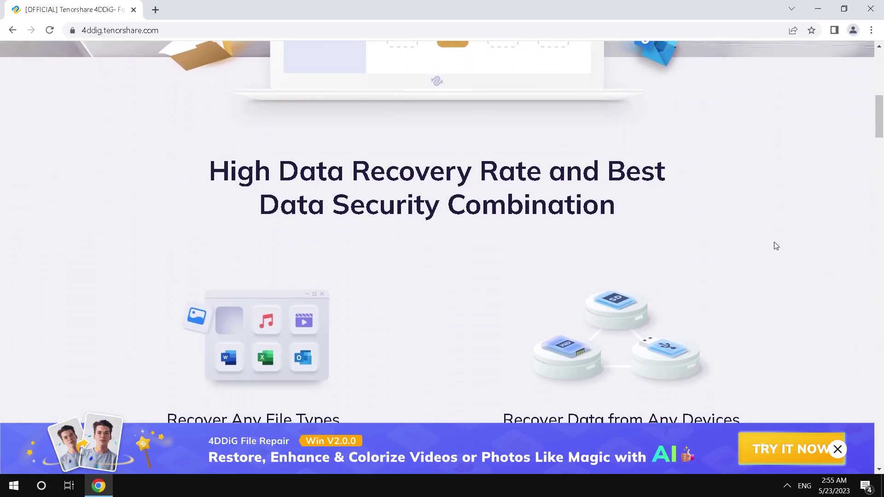
{"action": "scroll", "coordinate": [774, 245], "scroll_direction": "down", "scroll_amount": 1}
{"action": "scroll", "coordinate": [774, 246], "scroll_direction": "down", "scroll_amount": 1}
{"action": "scroll", "coordinate": [775, 246], "scroll_direction": "down", "scroll_amount": 2}
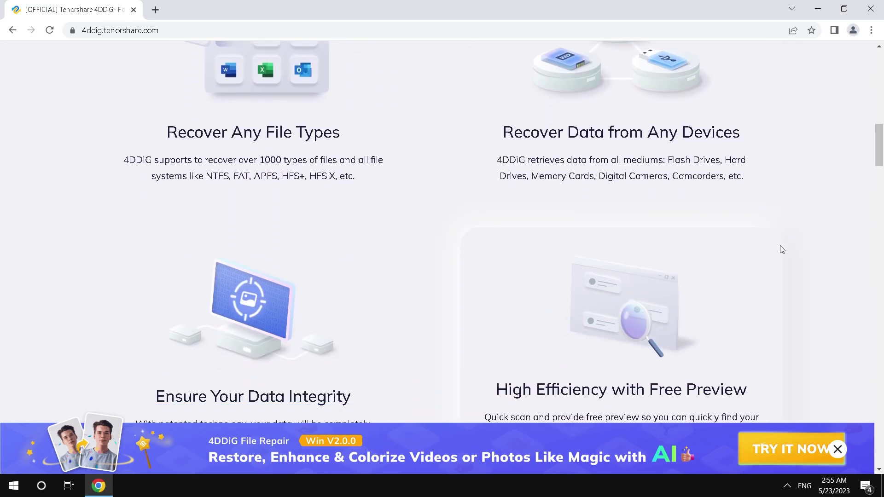
{"action": "scroll", "coordinate": [781, 250], "scroll_direction": "down", "scroll_amount": 3}
{"action": "scroll", "coordinate": [779, 253], "scroll_direction": "down", "scroll_amount": 2}
{"action": "scroll", "coordinate": [781, 255], "scroll_direction": "down", "scroll_amount": 4}
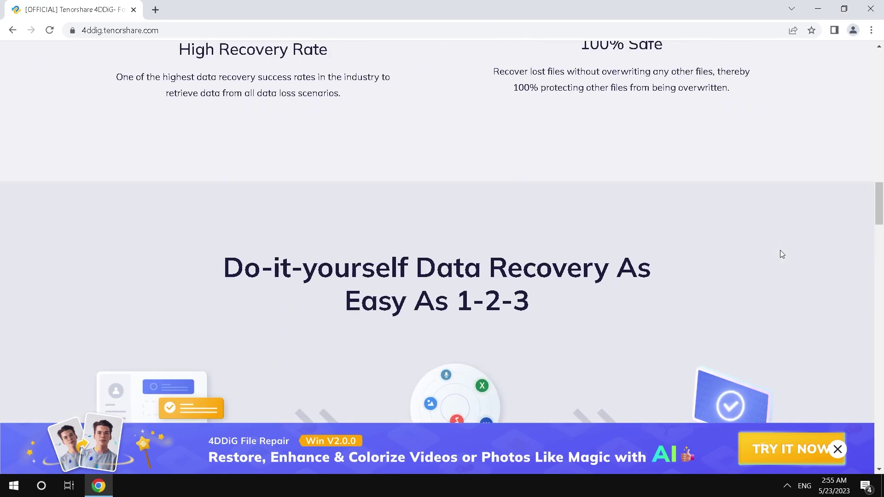
{"action": "scroll", "coordinate": [781, 254], "scroll_direction": "down", "scroll_amount": 2}
{"action": "scroll", "coordinate": [781, 255], "scroll_direction": "down", "scroll_amount": 3}
{"action": "scroll", "coordinate": [781, 255], "scroll_direction": "down", "scroll_amount": 3}
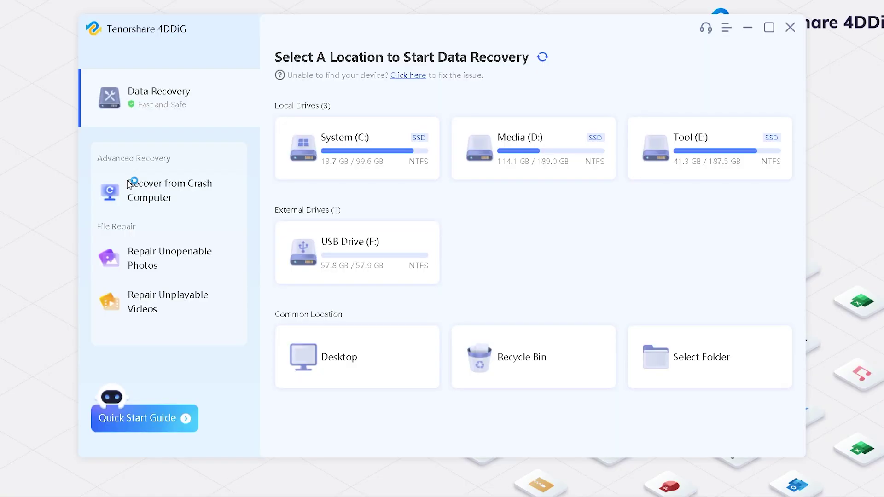
{"action": "mouse_move", "coordinate": [357, 253]}
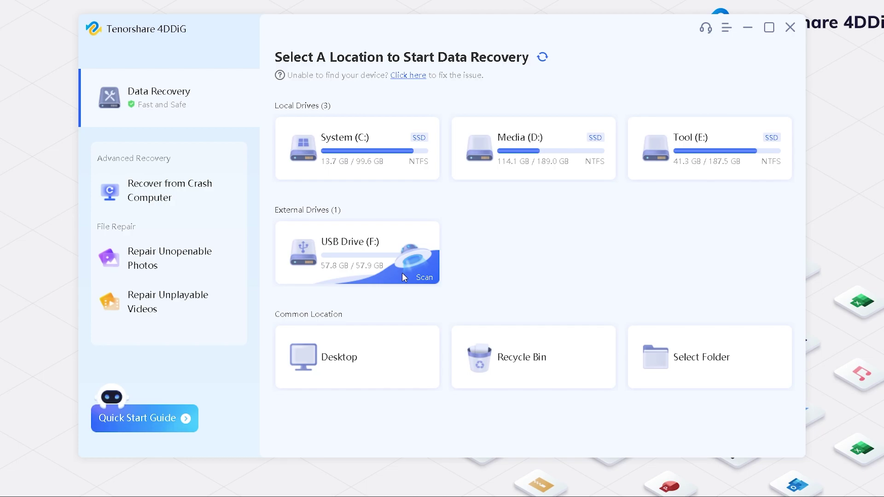
Run a fresh 4DDiG scan of USB Drive (F:)
{"action": "left_click", "coordinate": [402, 273]}
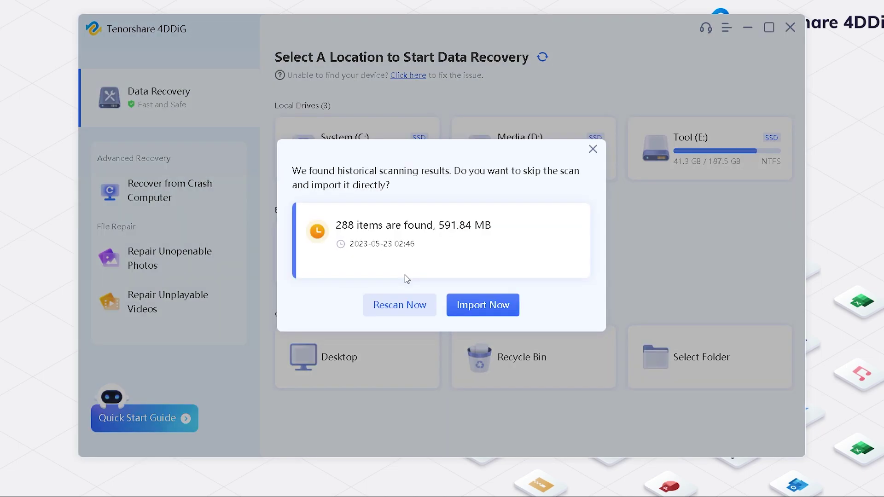
{"action": "left_click", "coordinate": [421, 310]}
{"action": "left_click", "coordinate": [441, 336]}
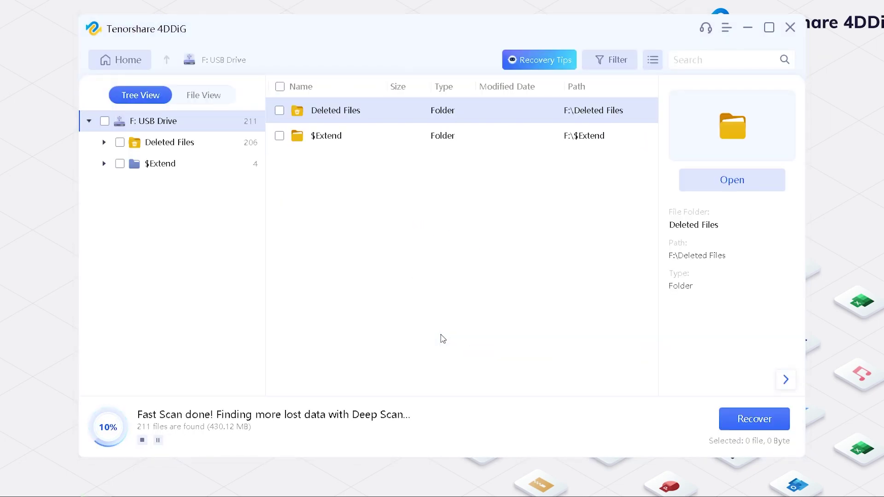
Mark the Deleted Files folder and preview a pexels-simon-berger photo
{"action": "left_click", "coordinate": [279, 111]}
{"action": "double_click", "coordinate": [341, 114]}
{"action": "left_click", "coordinate": [346, 211]}
{"action": "left_click", "coordinate": [730, 180]}
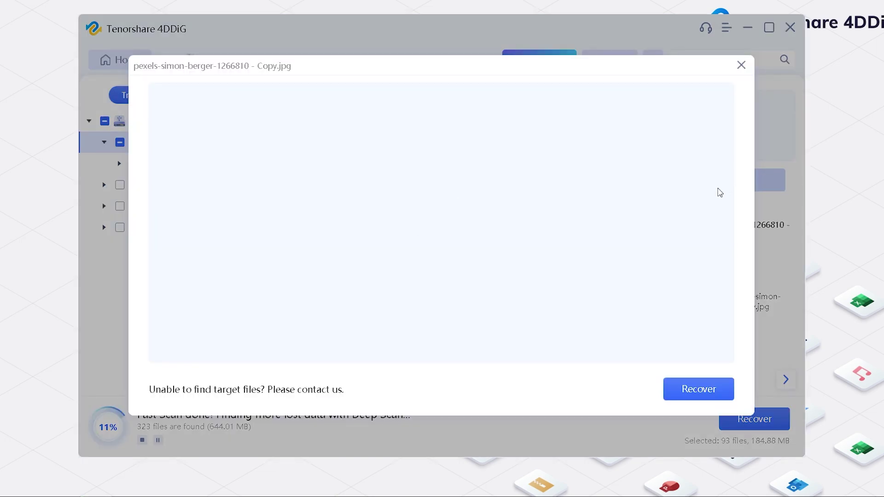
Recover the marked photos to USB Drive (F:), continuing past the lost-partition warning
{"action": "left_click", "coordinate": [698, 389]}
{"action": "left_click", "coordinate": [324, 218]}
{"action": "left_click", "coordinate": [591, 401]}
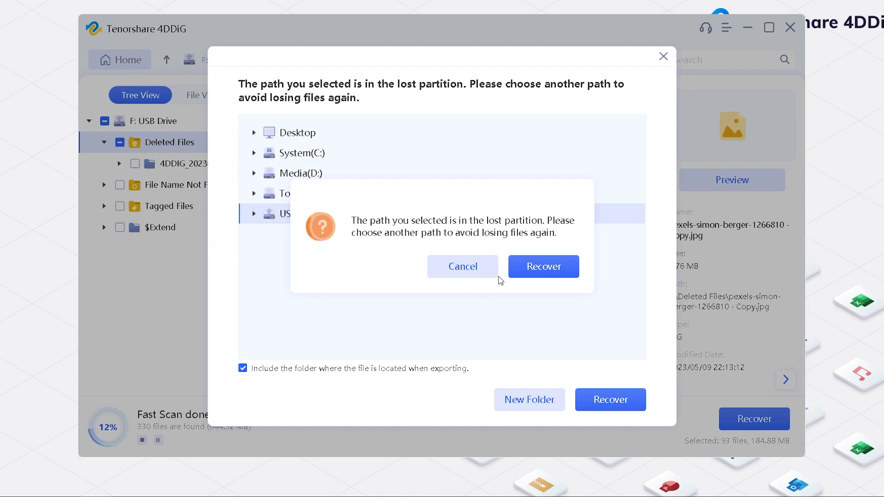
{"action": "left_click", "coordinate": [535, 274]}
{"action": "left_click", "coordinate": [420, 211]}
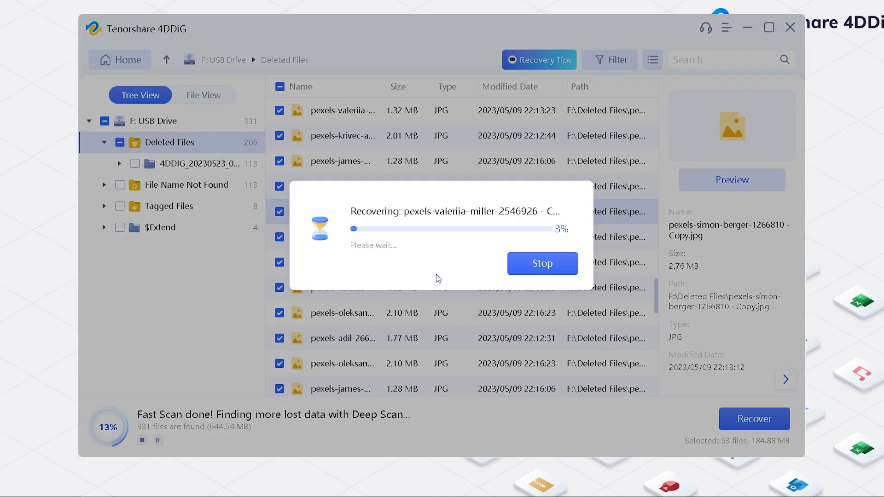
Open recovered F > Deleted Files and view 'pexels-sagui-andrea-618833 - Copy' full size
{"action": "left_click", "coordinate": [453, 282]}
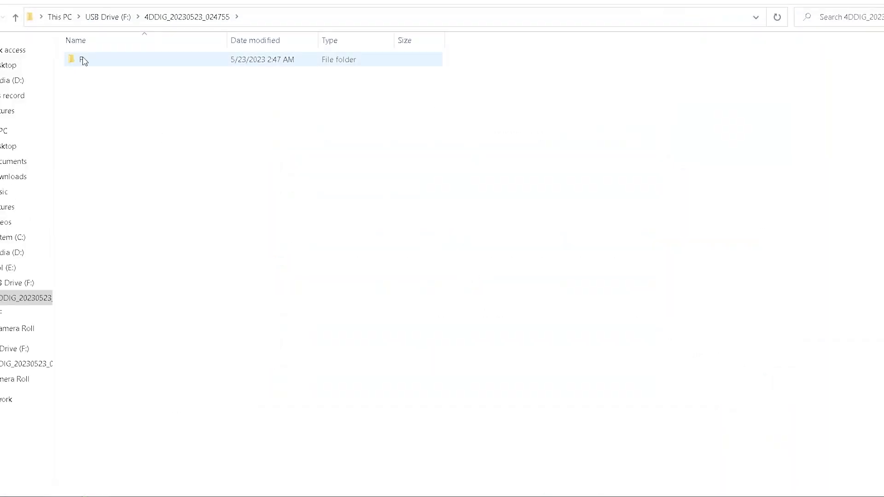
{"action": "double_click", "coordinate": [83, 61]}
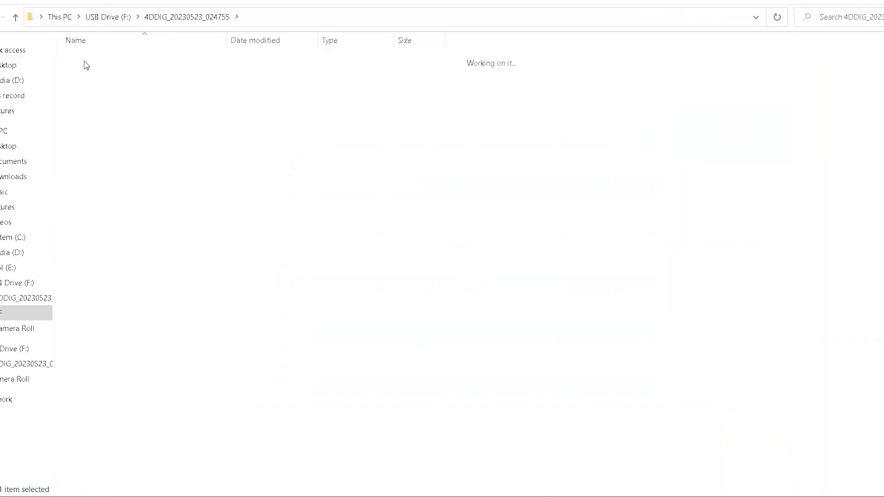
{"action": "double_click", "coordinate": [111, 63]}
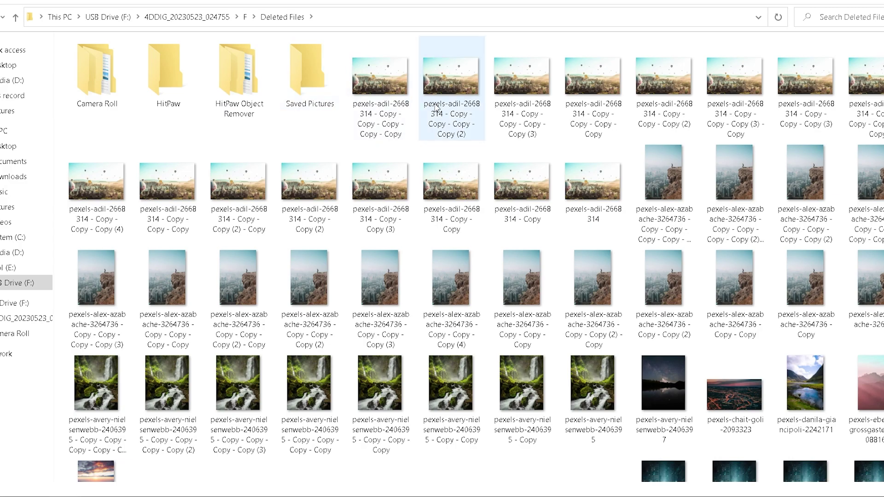
{"action": "scroll", "coordinate": [485, 138], "scroll_direction": "down", "scroll_amount": 5}
{"action": "left_click", "coordinate": [663, 345]}
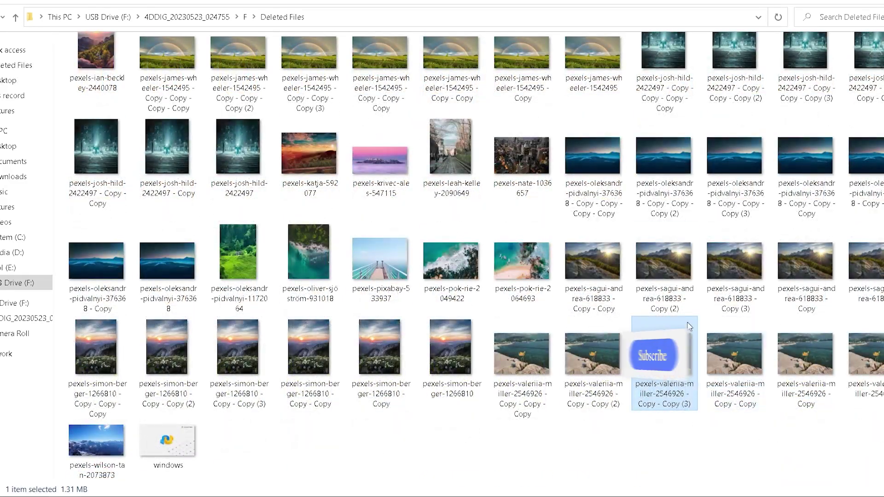
{"action": "left_click", "coordinate": [797, 260]}
{"action": "double_click", "coordinate": [797, 260]}
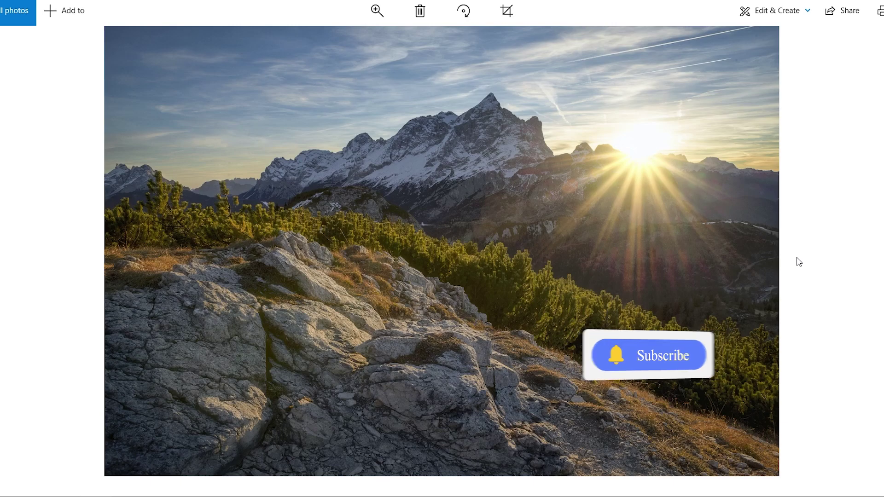